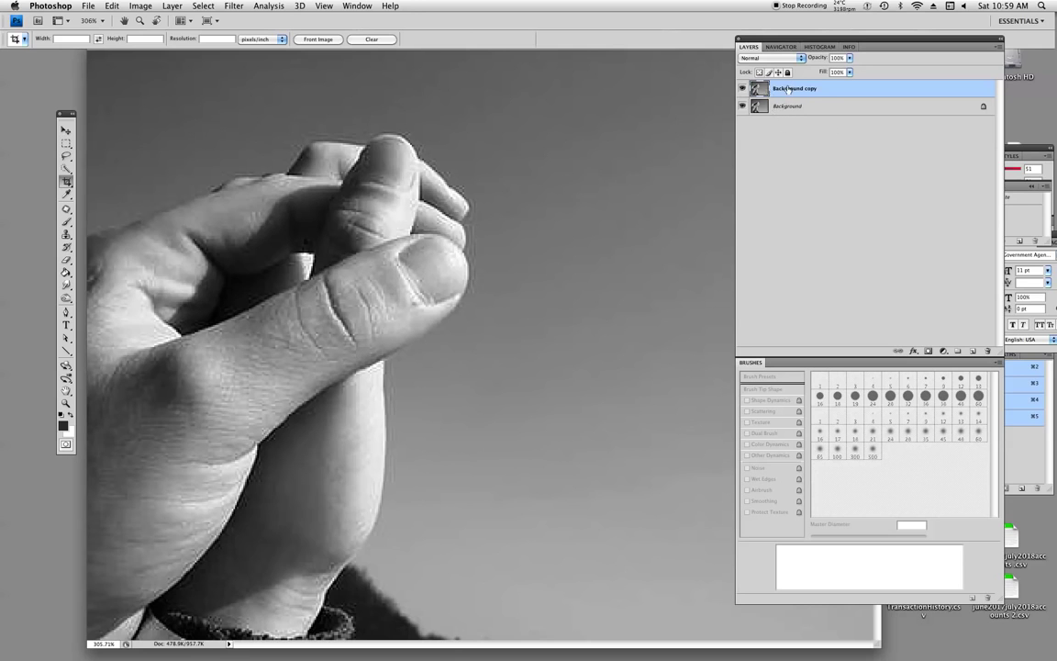
Delete the old Background copy layer and make a fresh duplicate of Background.
{"action": "key", "text": "Delete"}
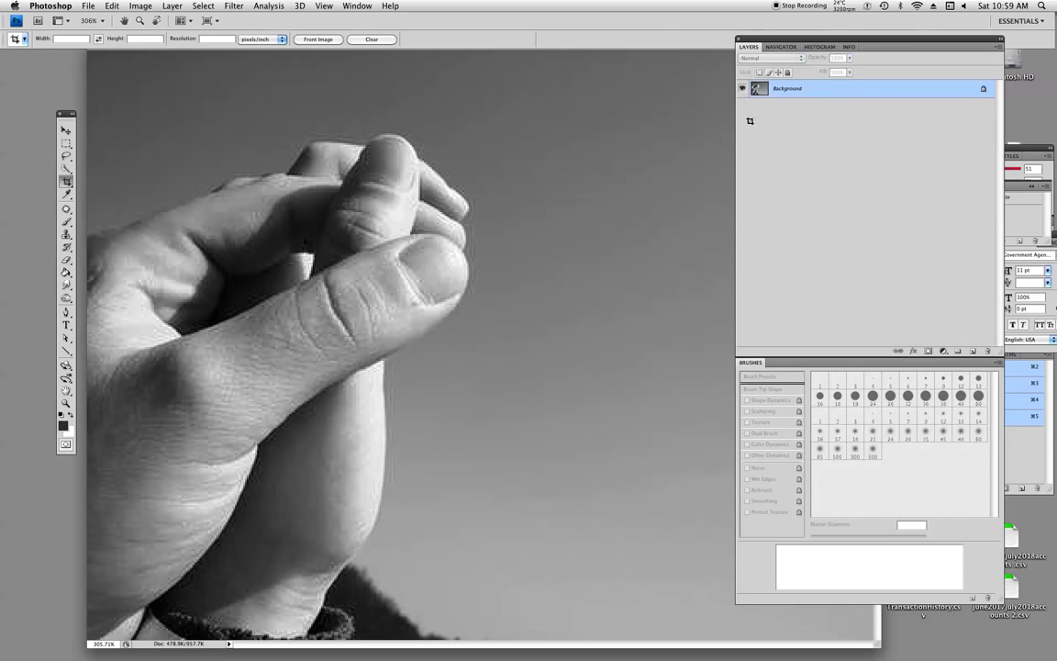
{"action": "right_click", "coordinate": [793, 91]}
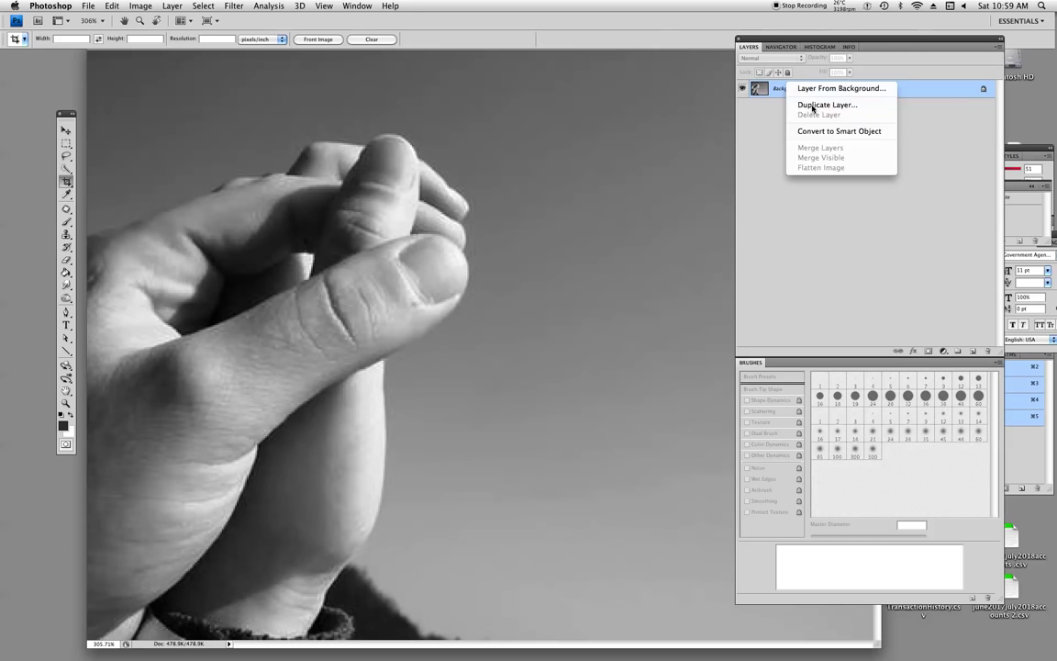
{"action": "left_click", "coordinate": [814, 106]}
{"action": "left_click", "coordinate": [650, 221]}
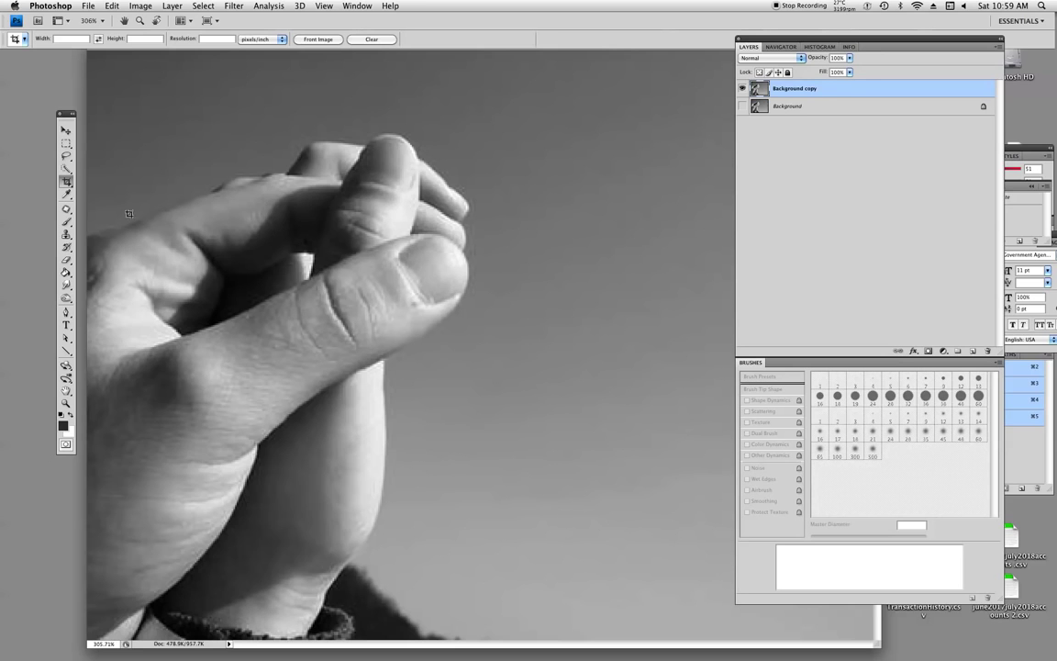
Try selecting the sky around the hand with the Magic Wand, then deselect it.
{"action": "left_click", "coordinate": [67, 169]}
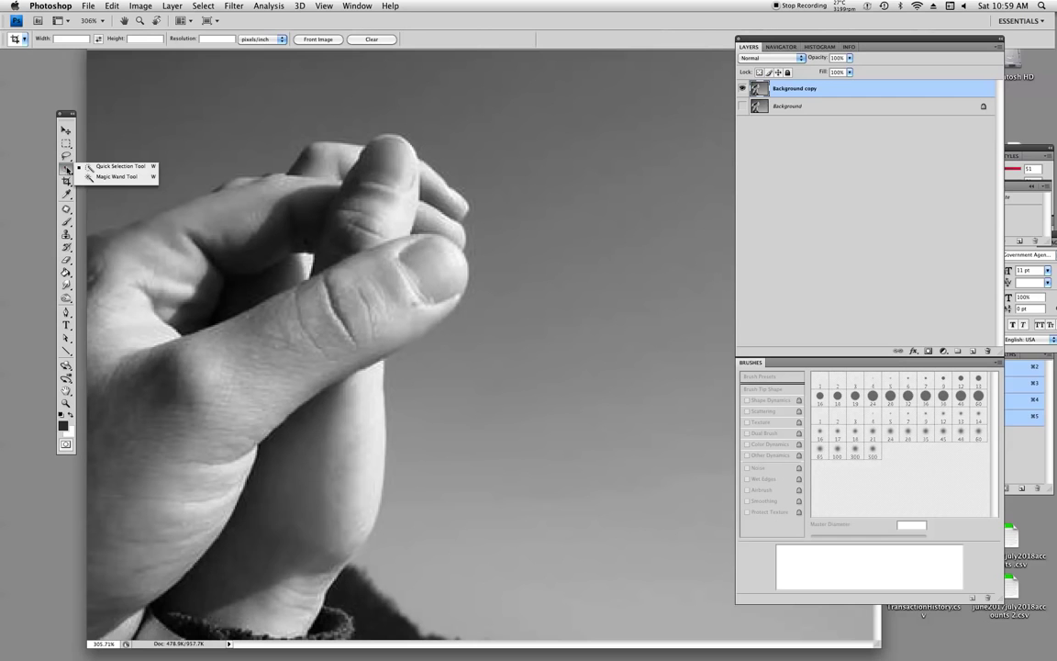
{"action": "left_click", "coordinate": [104, 175]}
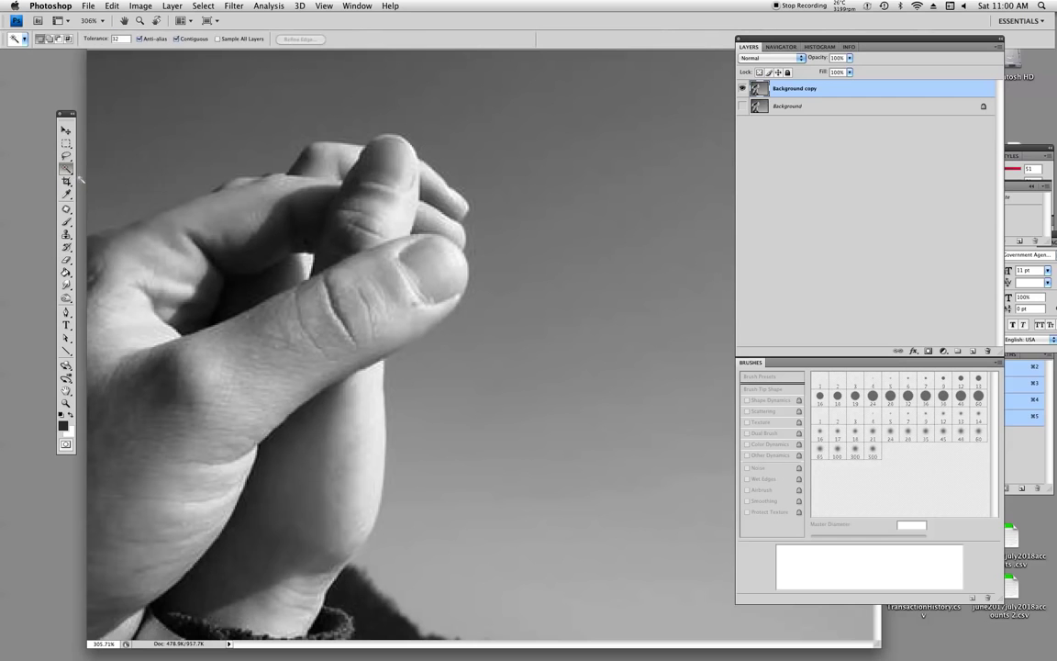
{"action": "left_click", "coordinate": [273, 131]}
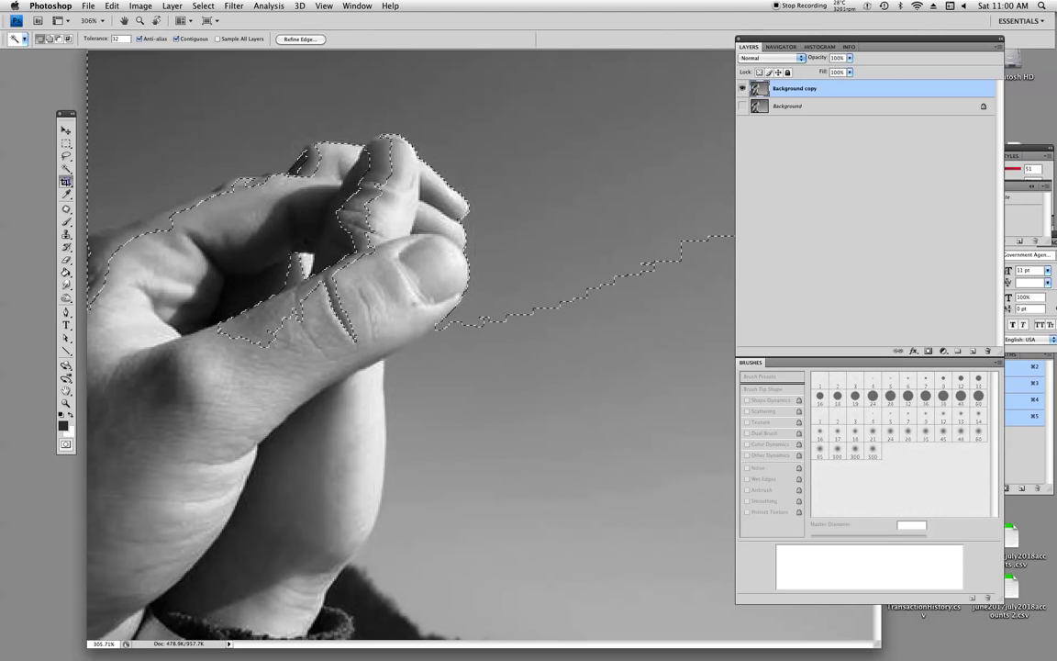
{"action": "left_click", "coordinate": [66, 181]}
{"action": "key", "text": "super+d"}
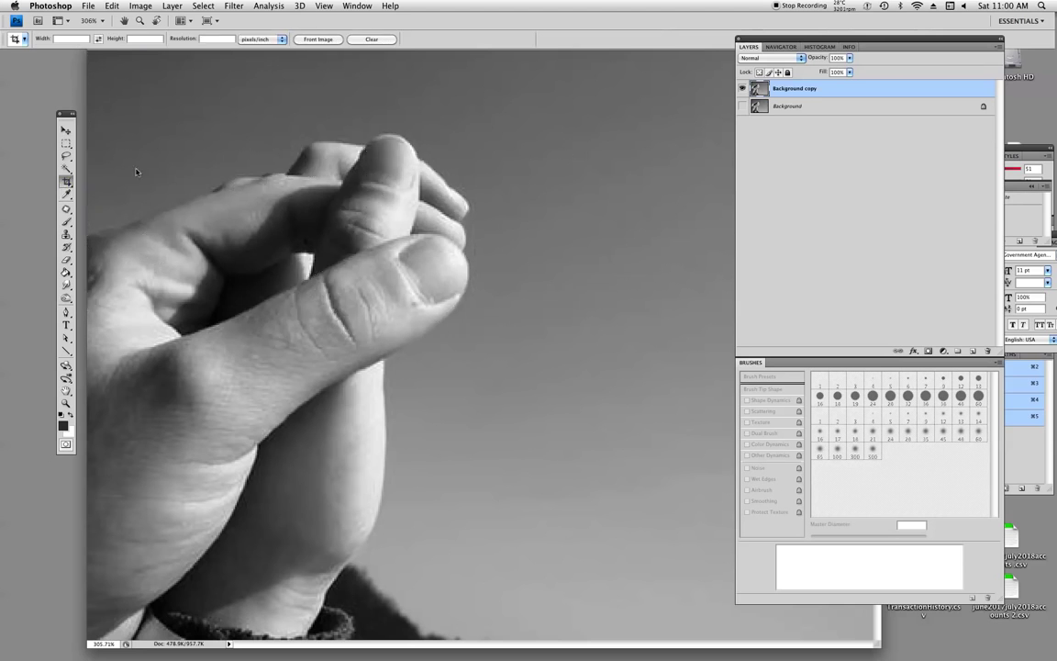
Paint a Quick Selection over the back of the hand, finger, fingertip and thumb.
{"action": "left_click", "coordinate": [66, 171]}
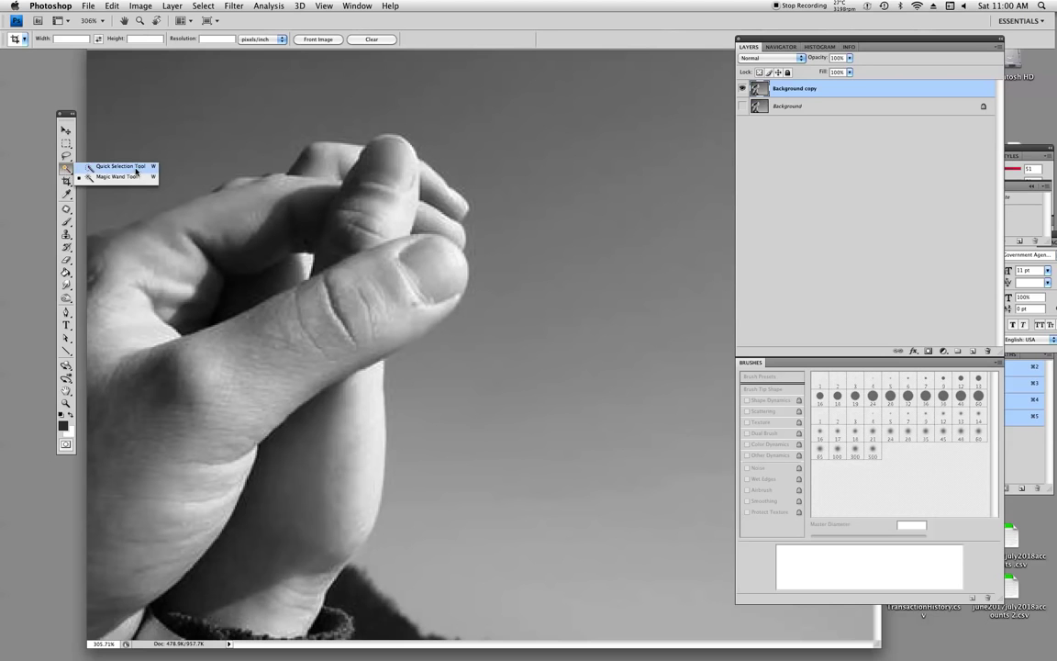
{"action": "left_click", "coordinate": [136, 171]}
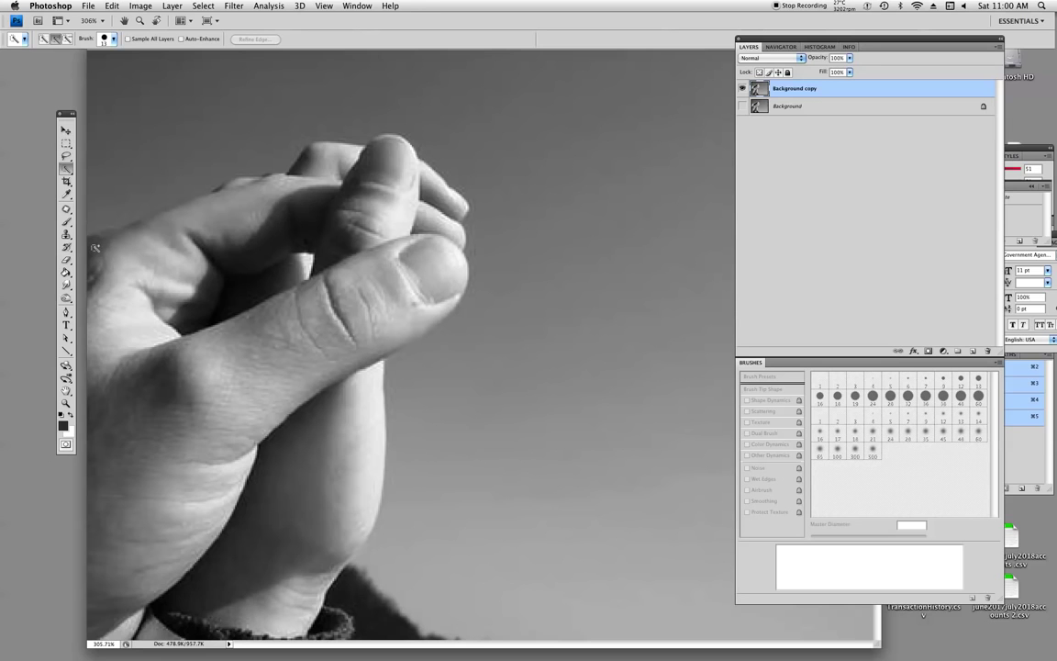
{"action": "mouse_move", "coordinate": [97, 246]}
{"action": "left_mouse_down"}
{"action": "mouse_move", "coordinate": [110, 216]}
{"action": "mouse_move", "coordinate": [151, 276]}
{"action": "mouse_move", "coordinate": [241, 183]}
{"action": "mouse_move", "coordinate": [202, 224]}
{"action": "mouse_move", "coordinate": [302, 229]}
{"action": "mouse_move", "coordinate": [340, 151]}
{"action": "mouse_move", "coordinate": [367, 159]}
{"action": "mouse_move", "coordinate": [393, 198]}
{"action": "left_mouse_up"}
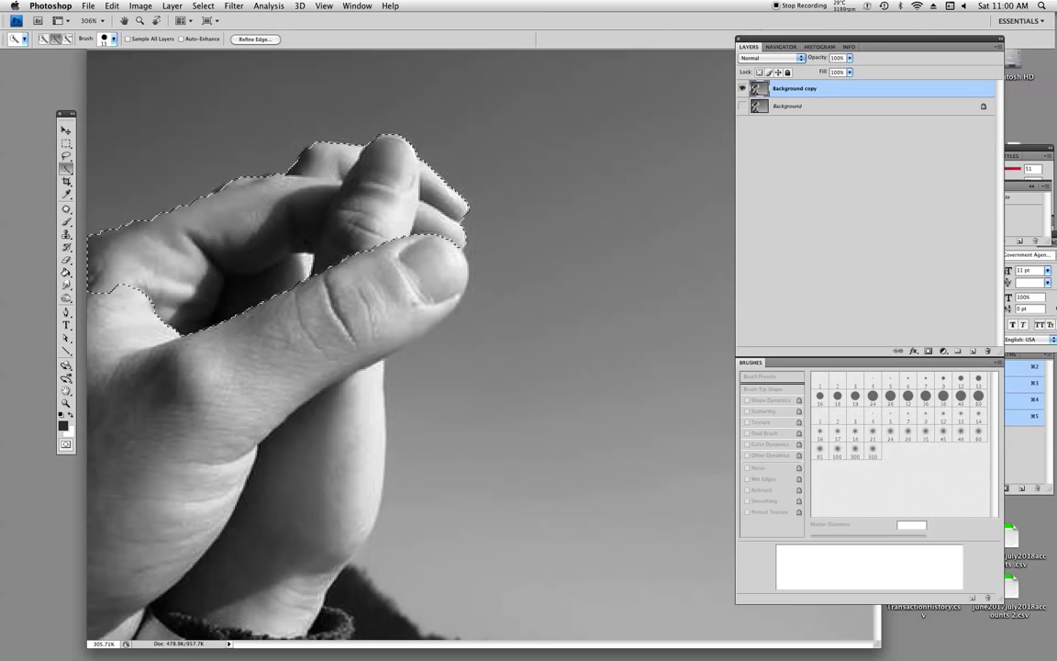
{"action": "mouse_move", "coordinate": [439, 197]}
{"action": "left_mouse_down"}
{"action": "mouse_move", "coordinate": [443, 271]}
{"action": "mouse_move", "coordinate": [367, 308]}
{"action": "mouse_move", "coordinate": [345, 353]}
{"action": "mouse_move", "coordinate": [312, 376]}
{"action": "mouse_move", "coordinate": [257, 459]}
{"action": "mouse_move", "coordinate": [230, 551]}
{"action": "mouse_move", "coordinate": [330, 477]}
{"action": "left_mouse_up"}
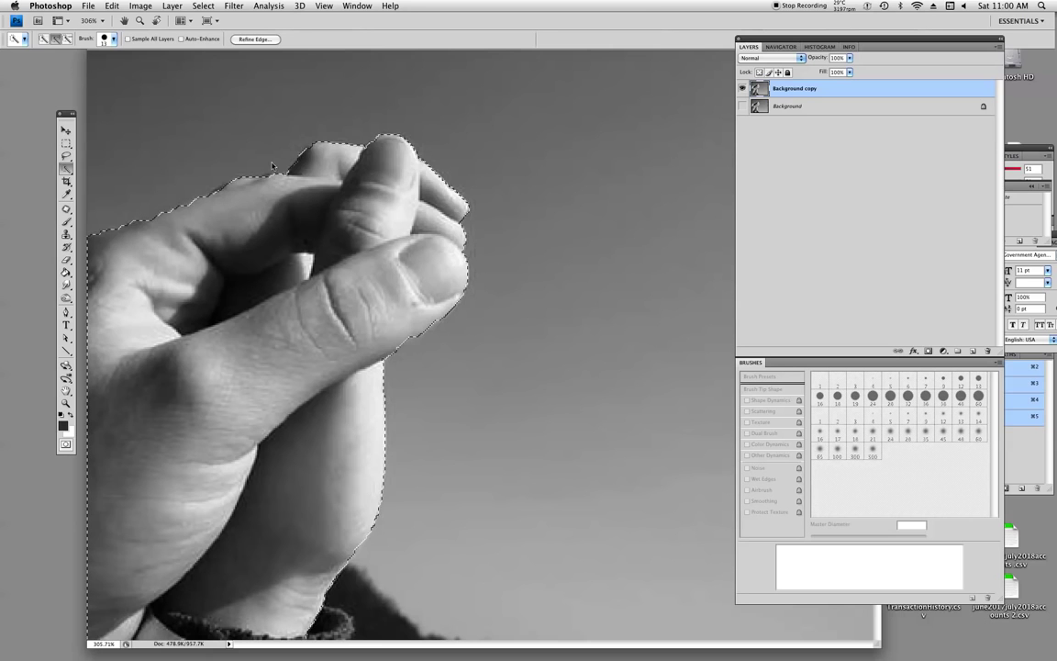
{"action": "left_click", "coordinate": [64, 405]}
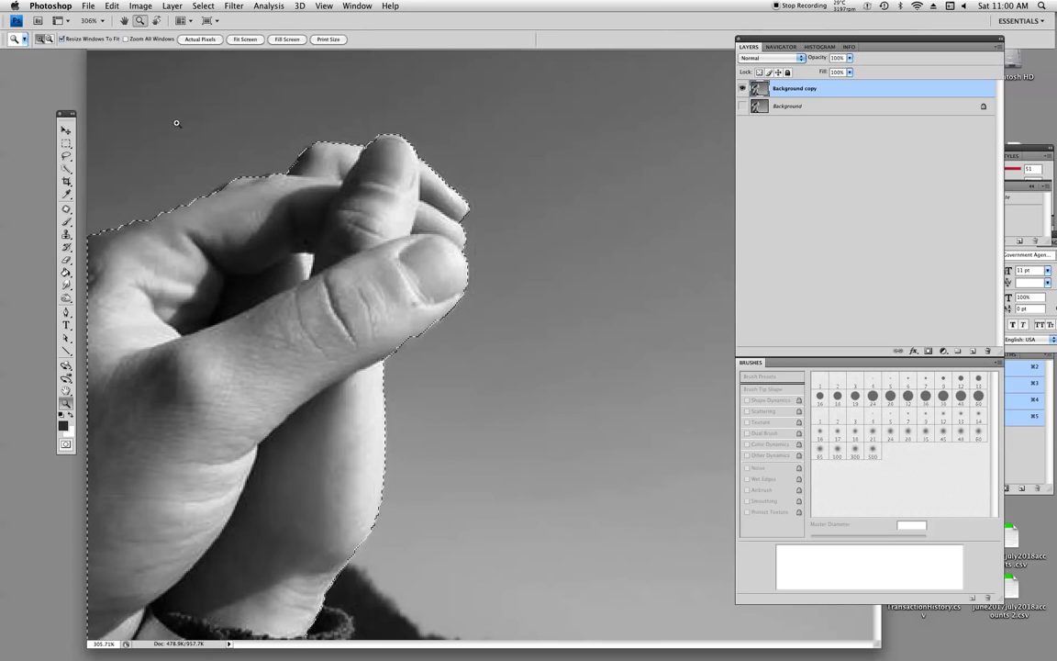
{"action": "left_click_drag", "start_coordinate": [149, 97], "coordinate": [342, 319]}
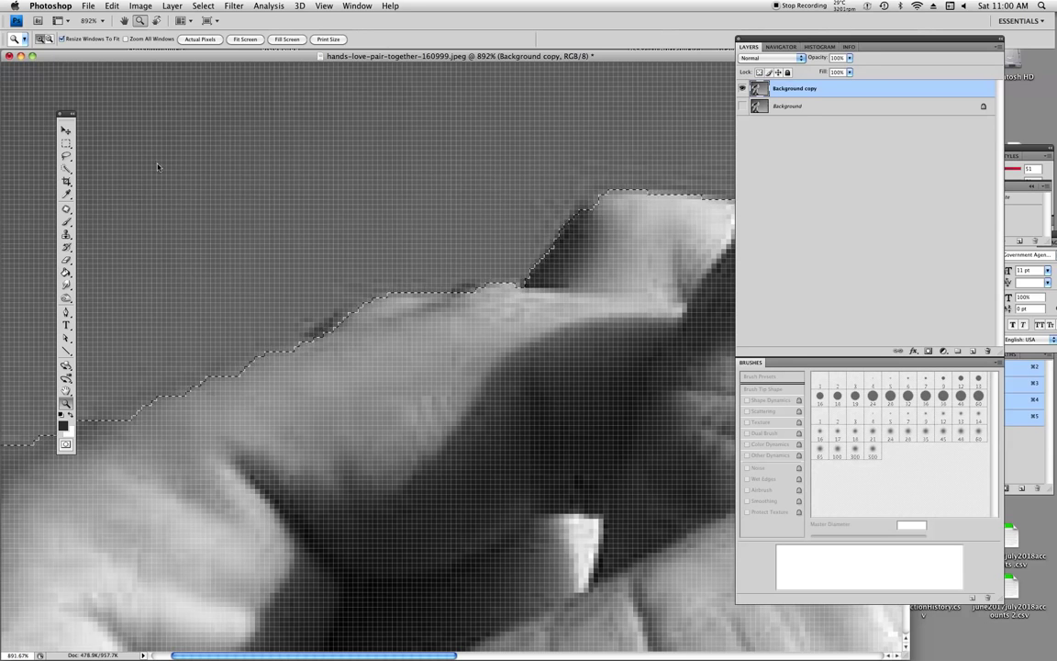
{"action": "left_click", "coordinate": [66, 170]}
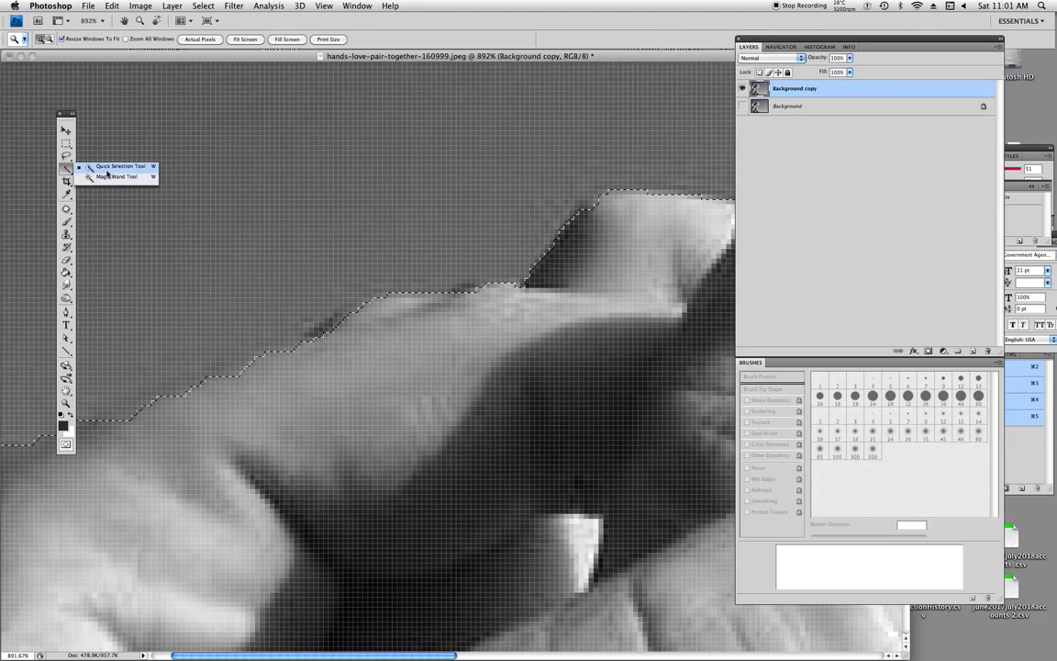
{"action": "left_click", "coordinate": [105, 166]}
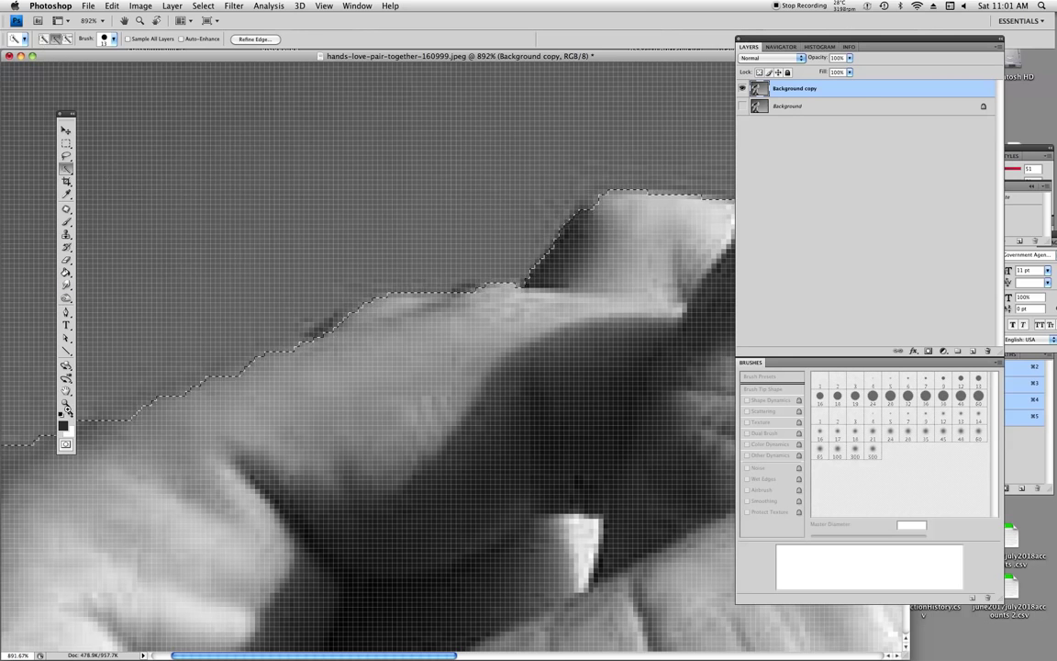
{"action": "key", "text": "z"}
{"action": "right_click", "coordinate": [270, 257]}
{"action": "left_click", "coordinate": [292, 259]}
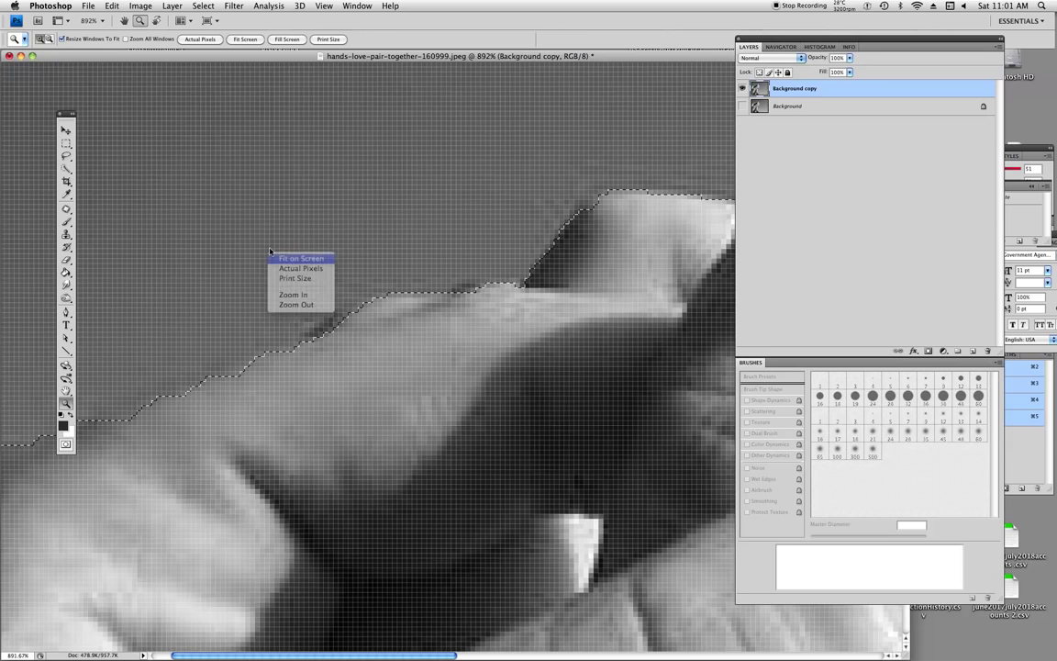
{"action": "left_click_drag", "start_coordinate": [303, 59], "coordinate": [380, 60]}
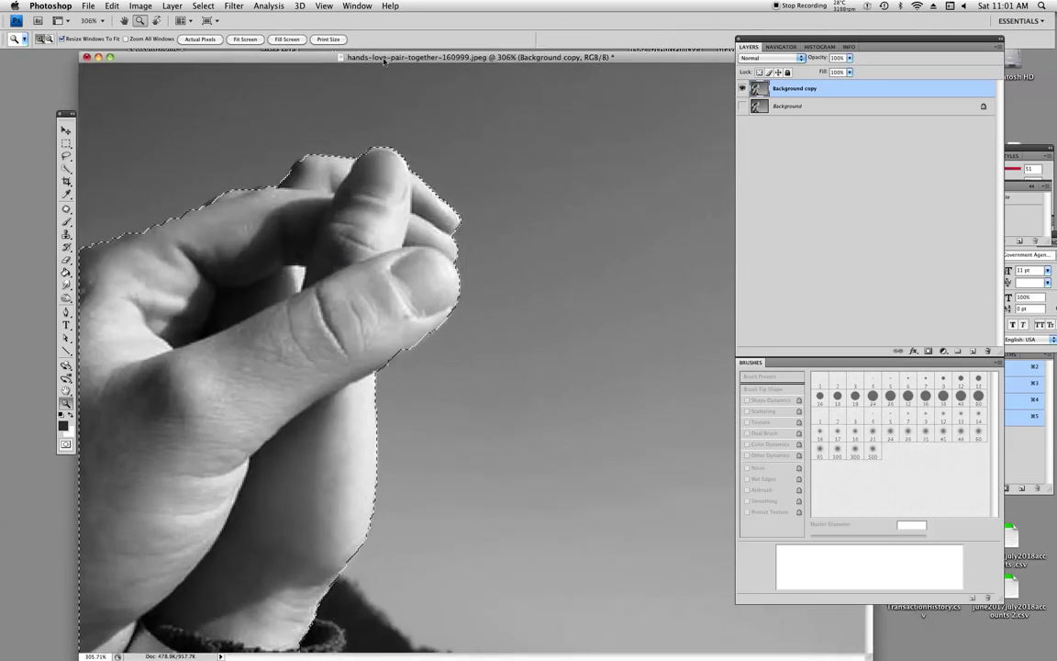
Lift the hand onto Layer 1, hide Background copy, and drag the hand left.
{"action": "left_click", "coordinate": [67, 130]}
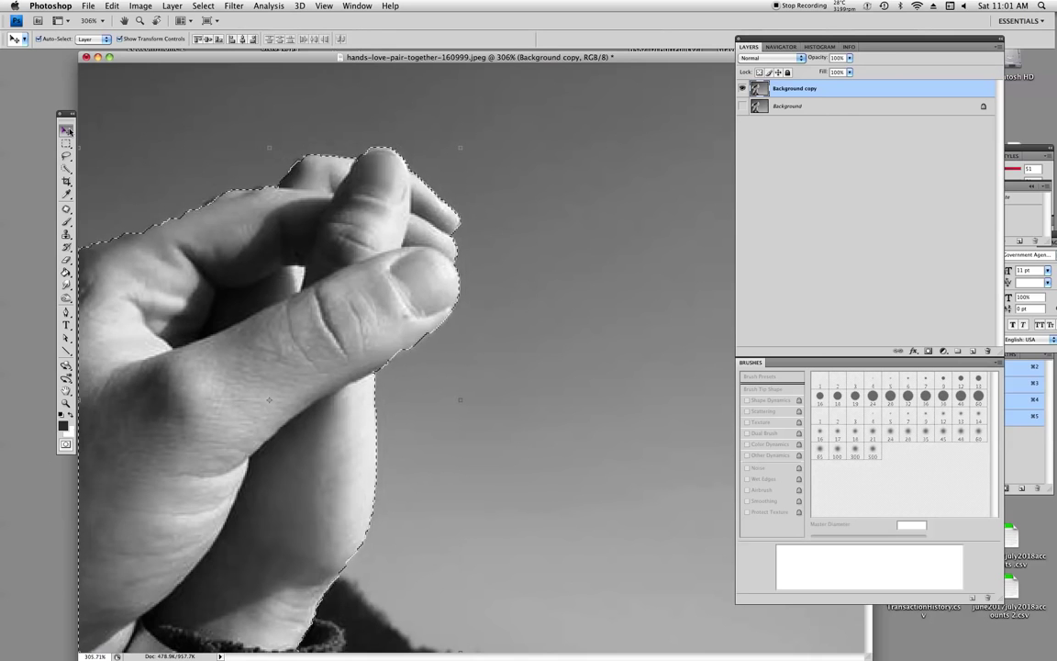
{"action": "key", "text": "super+d"}
{"action": "key", "text": "Delete"}
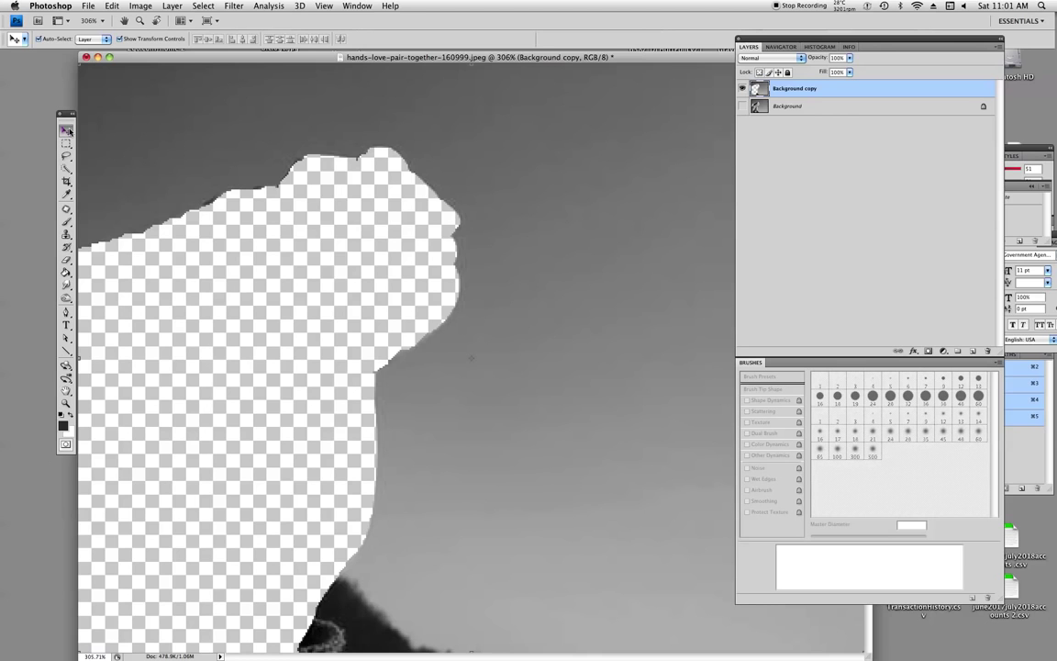
{"action": "key", "text": "super+v"}
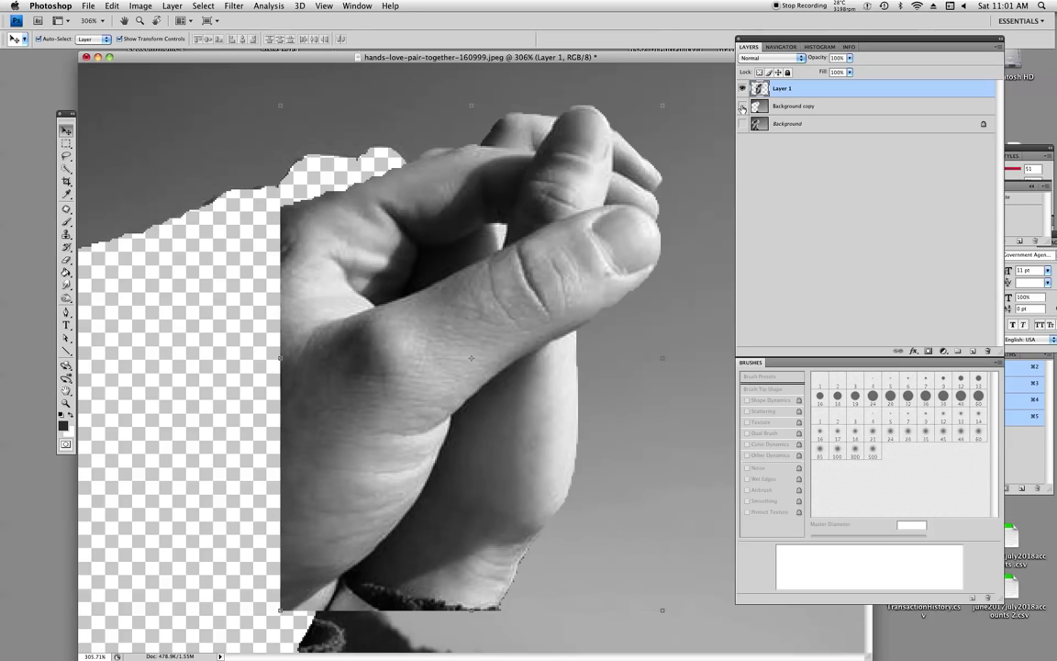
{"action": "left_click", "coordinate": [742, 108]}
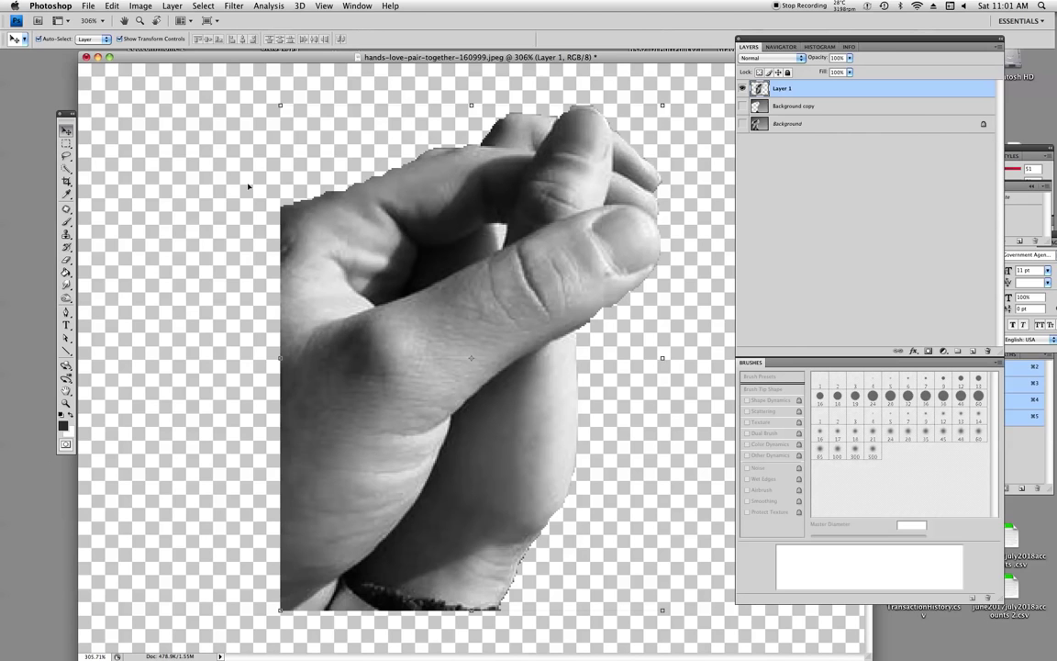
{"action": "left_click_drag", "start_coordinate": [442, 238], "coordinate": [350, 223]}
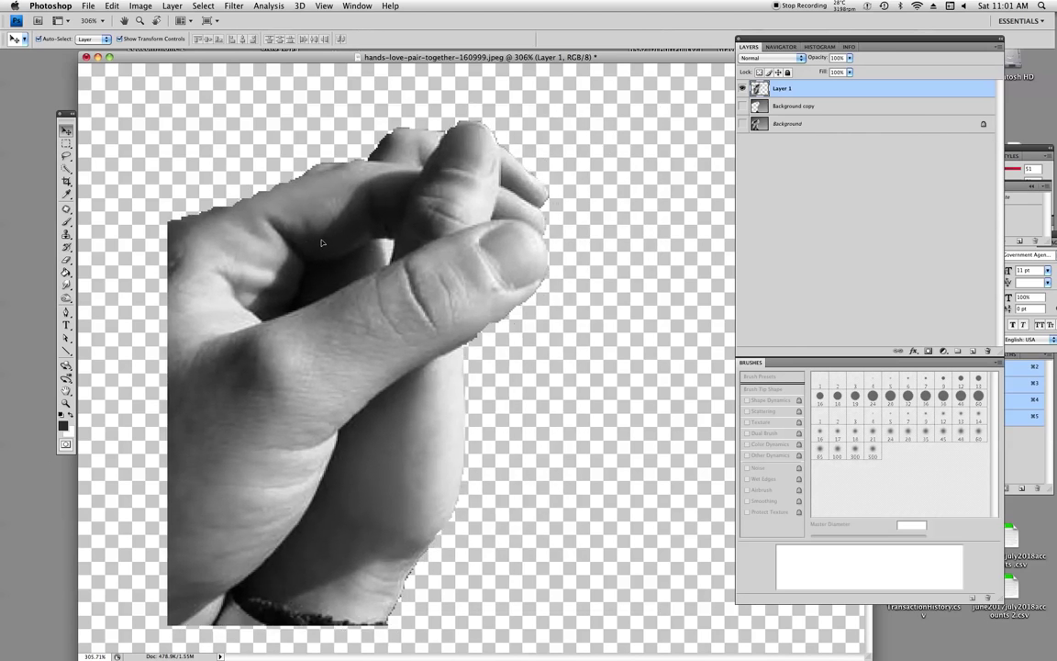
Add Layer 2 below the hand and Paint Bucket fill it with solid red.
{"action": "left_click", "coordinate": [795, 106]}
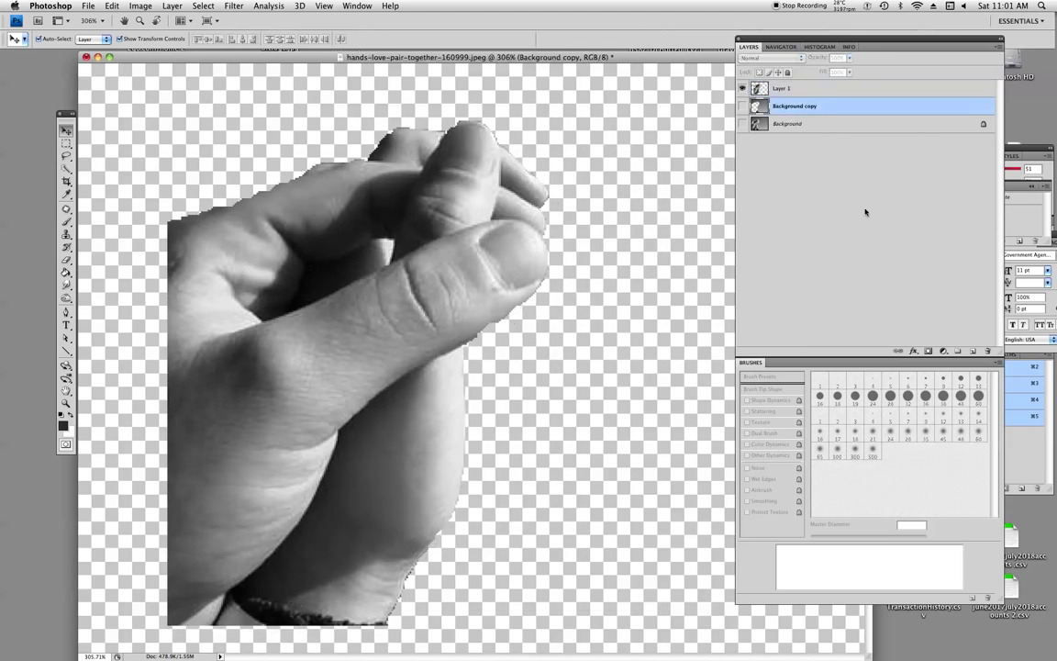
{"action": "left_click", "coordinate": [972, 351]}
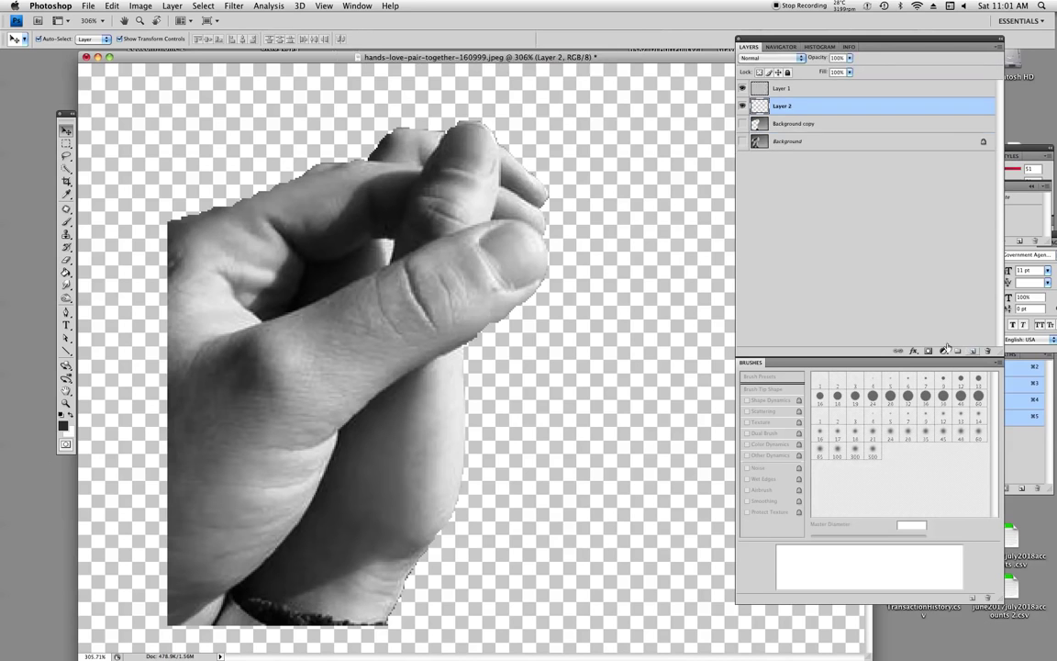
{"action": "left_click", "coordinate": [66, 273]}
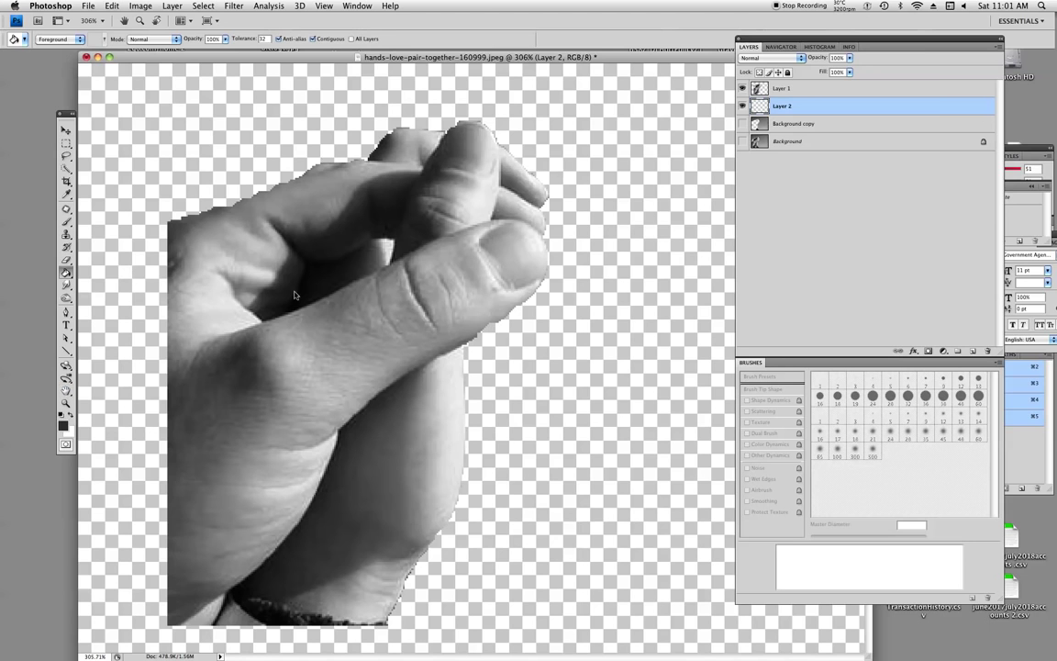
{"action": "left_click", "coordinate": [63, 424]}
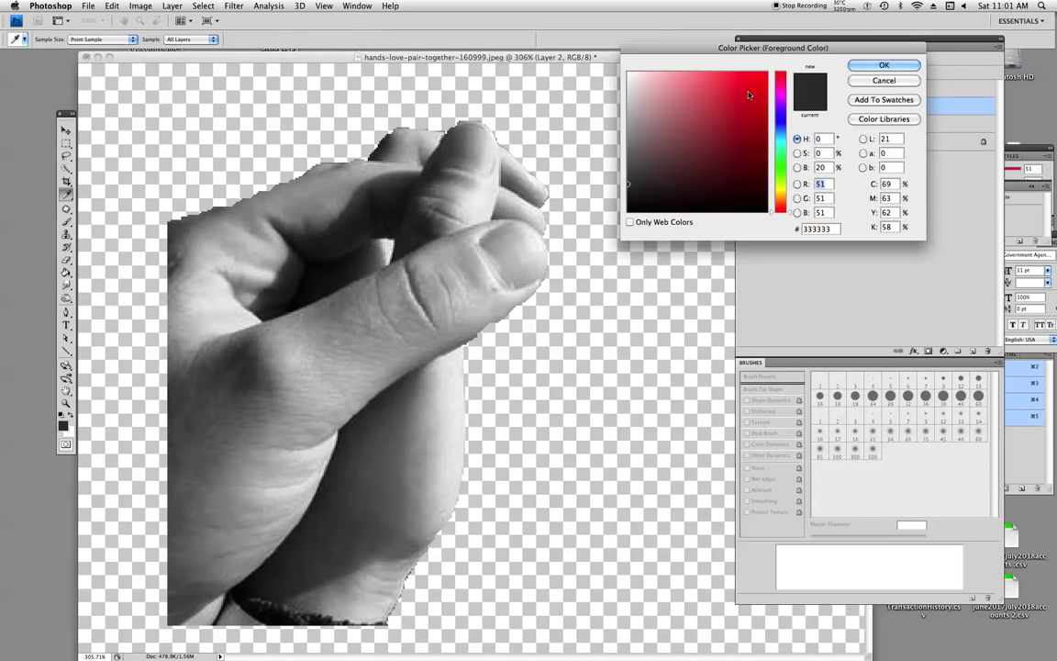
{"action": "left_click", "coordinate": [763, 75]}
{"action": "left_click", "coordinate": [884, 65]}
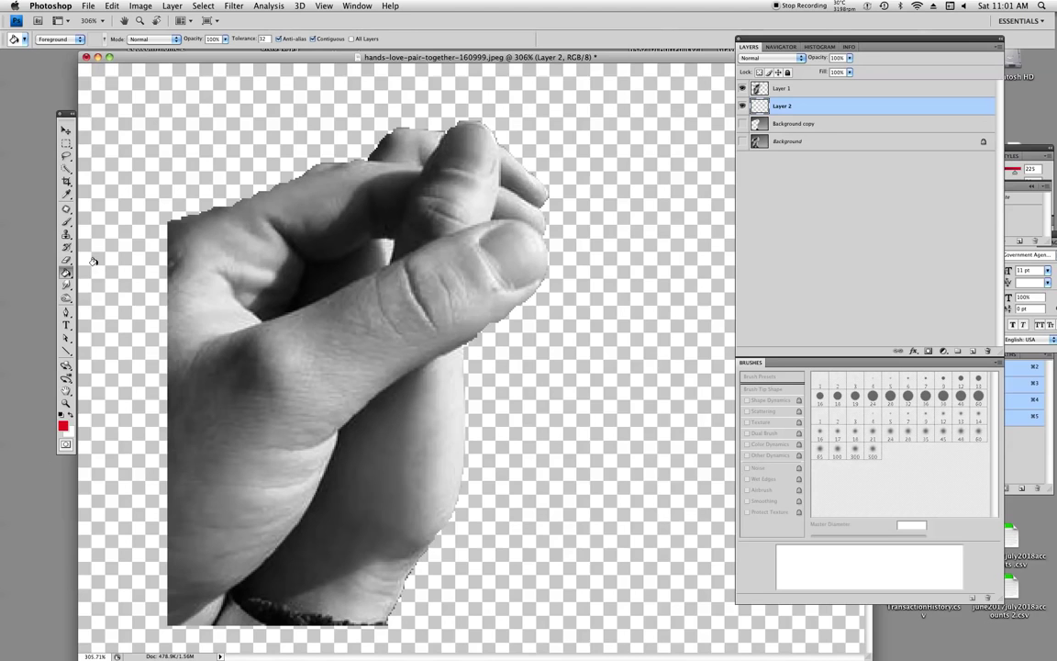
{"action": "left_click", "coordinate": [107, 226]}
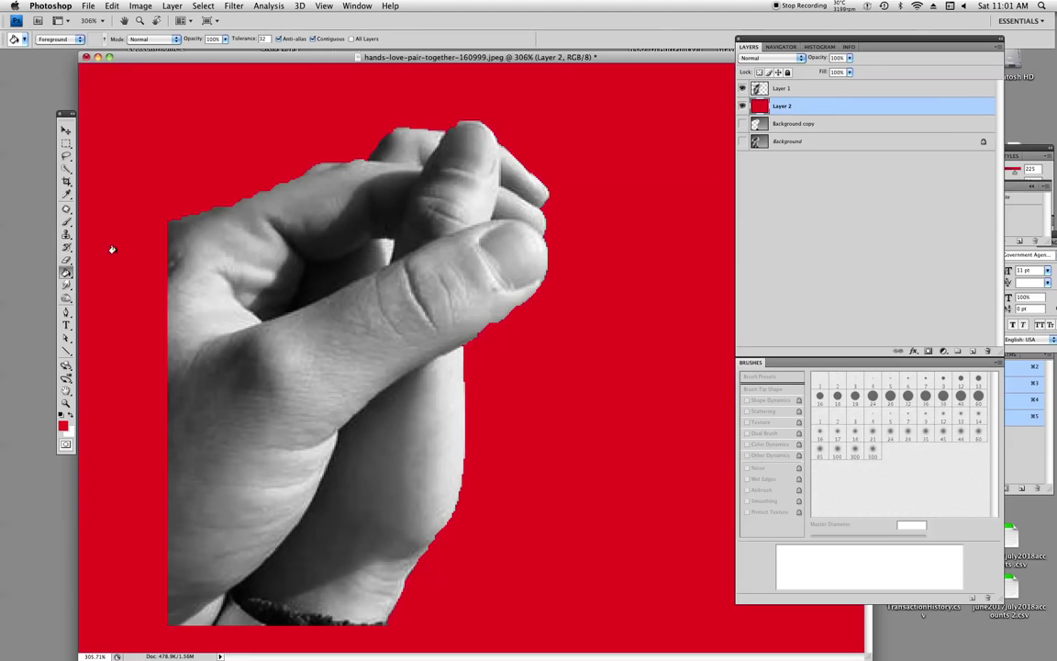
Add a Stroke layer style to the hand's Layer 1.
{"action": "left_click", "coordinate": [783, 89]}
{"action": "left_click", "coordinate": [172, 7]}
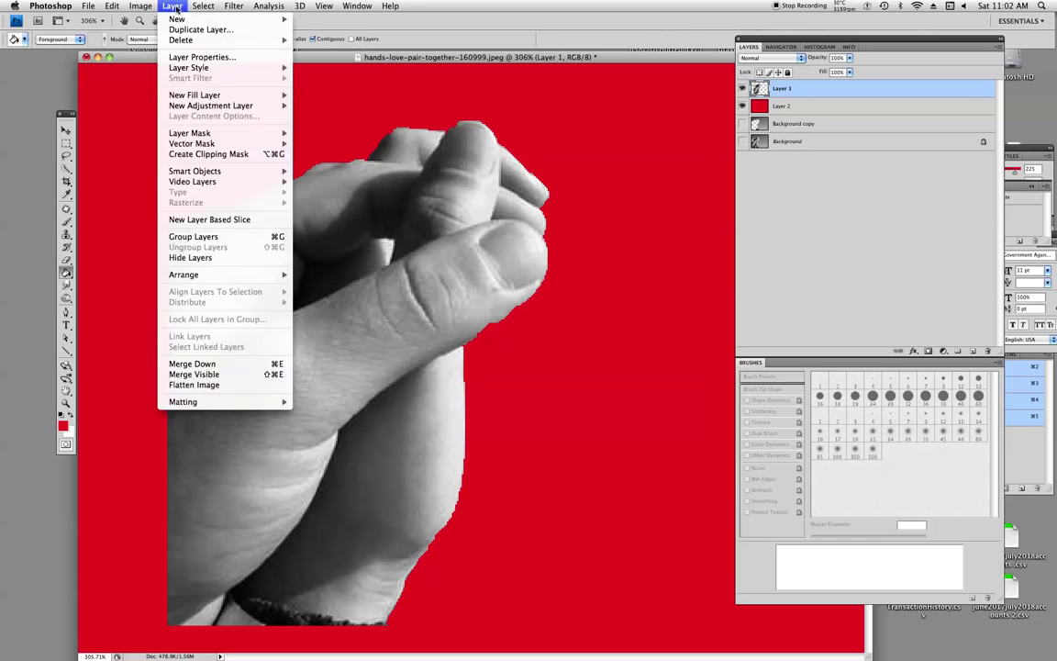
{"action": "mouse_move", "coordinate": [196, 70]}
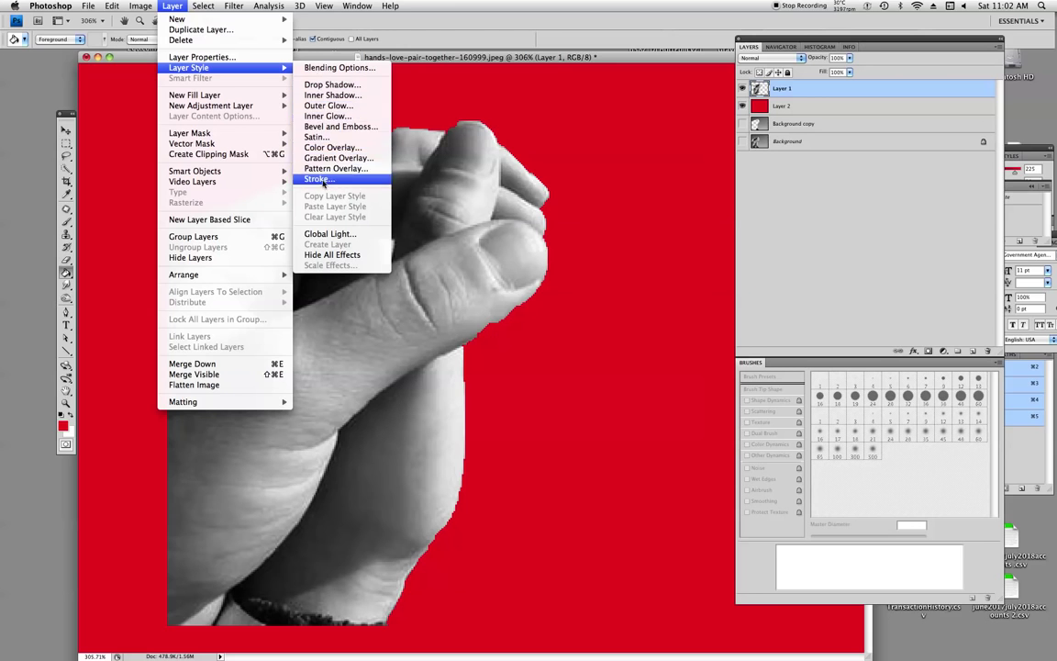
{"action": "left_click", "coordinate": [323, 179]}
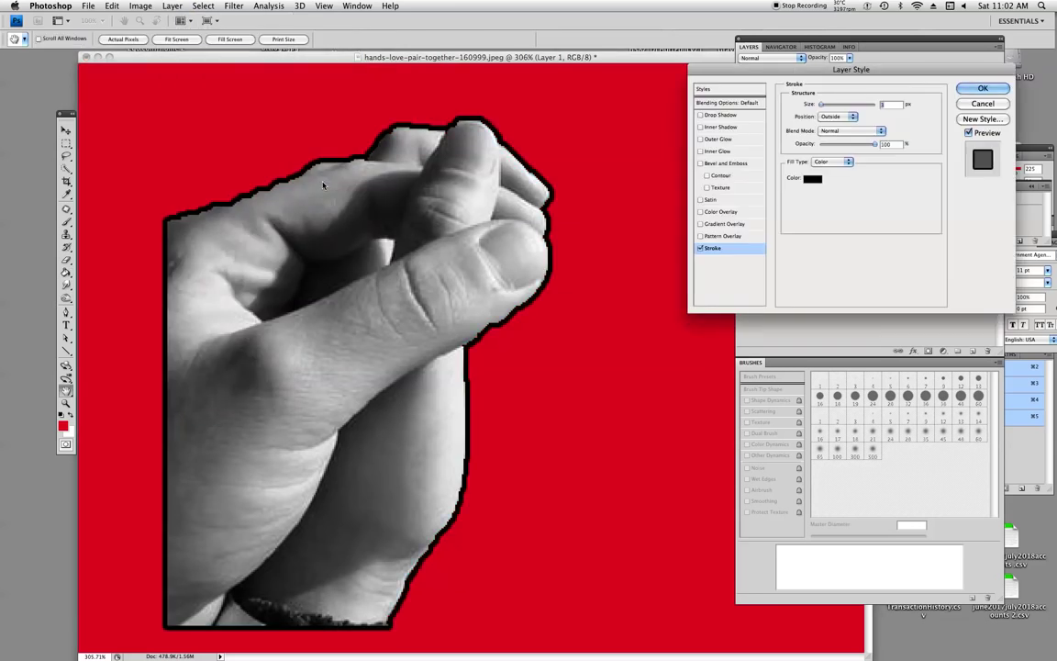
Make the stroke near-white and thicker than 8 px, then apply it.
{"action": "left_click", "coordinate": [812, 180]}
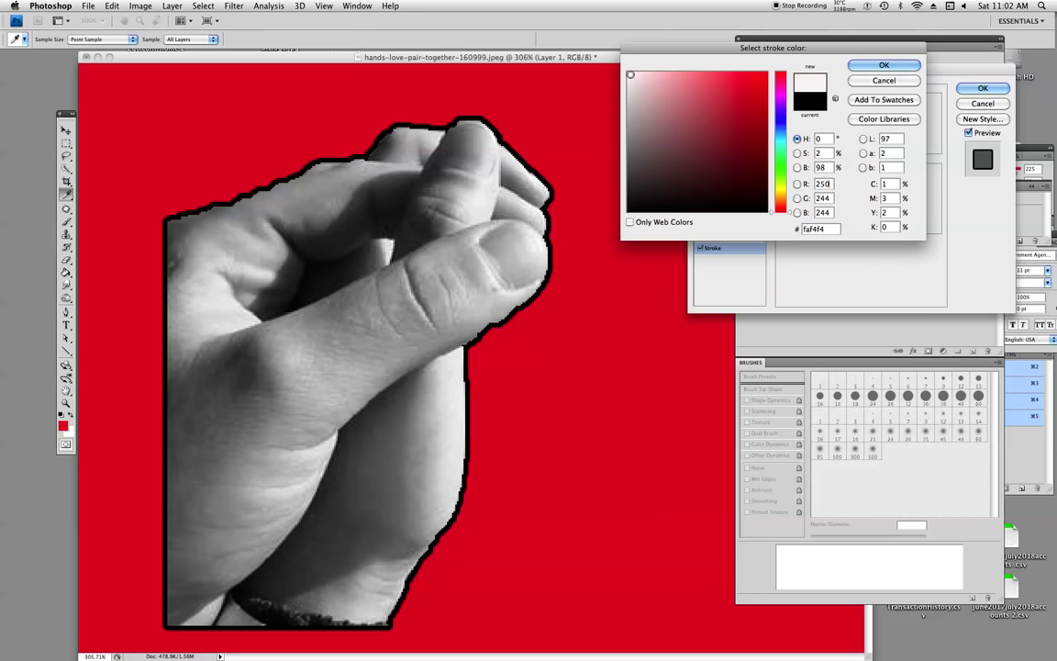
{"action": "left_click", "coordinate": [630, 73]}
{"action": "left_click", "coordinate": [869, 66]}
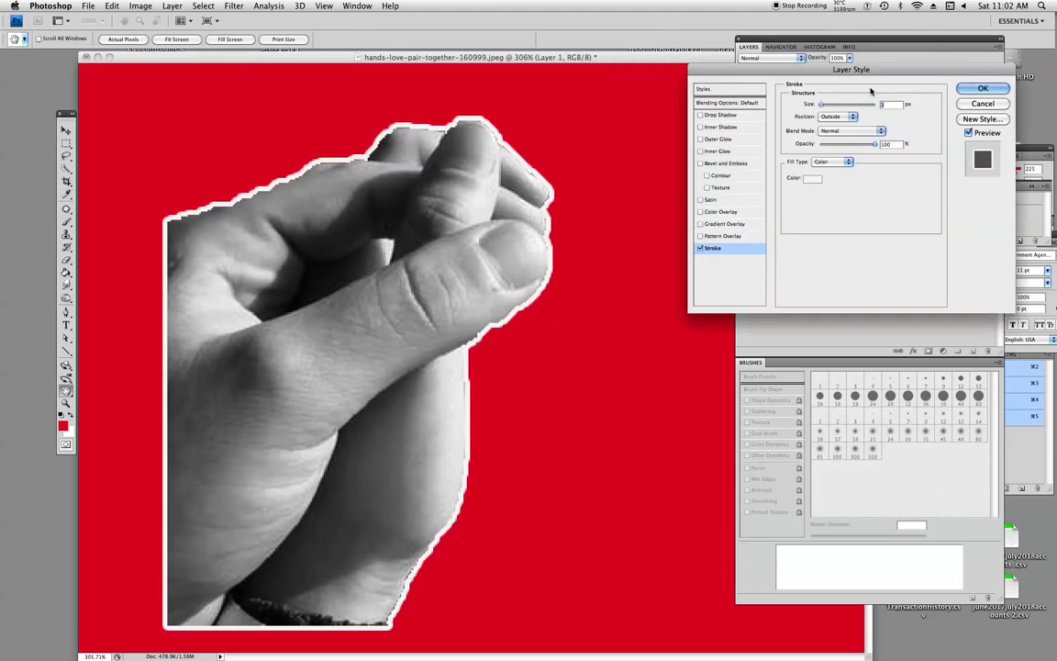
{"action": "double_click", "coordinate": [887, 107]}
{"action": "type", "text": "8"}
{"action": "left_click_drag", "start_coordinate": [820, 103], "coordinate": [825, 103]}
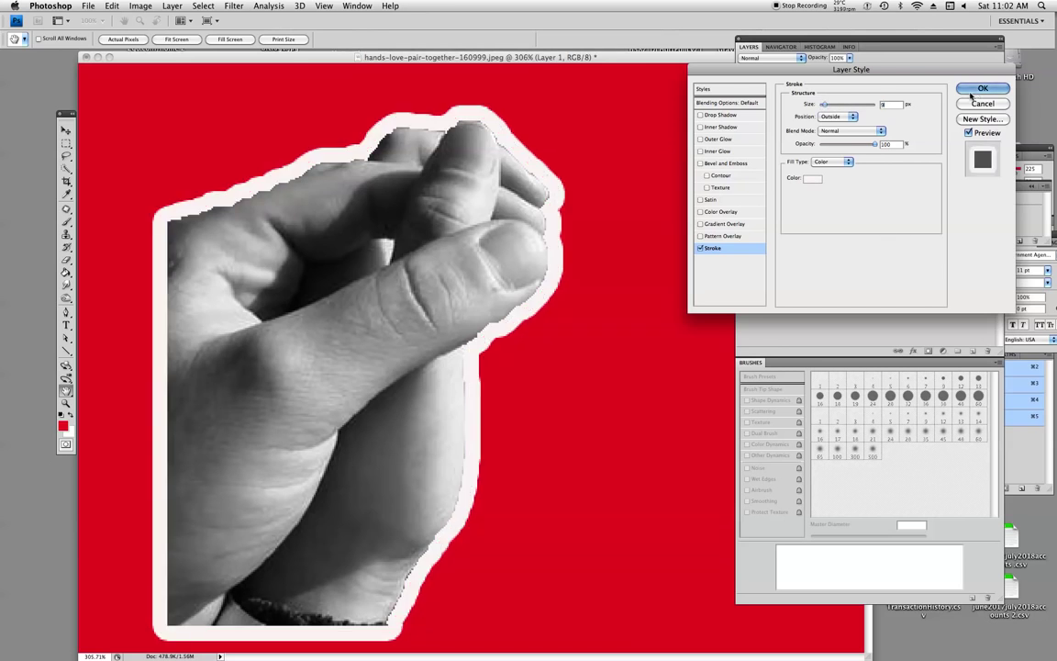
{"action": "key", "text": "Return"}
{"action": "key", "text": "g"}
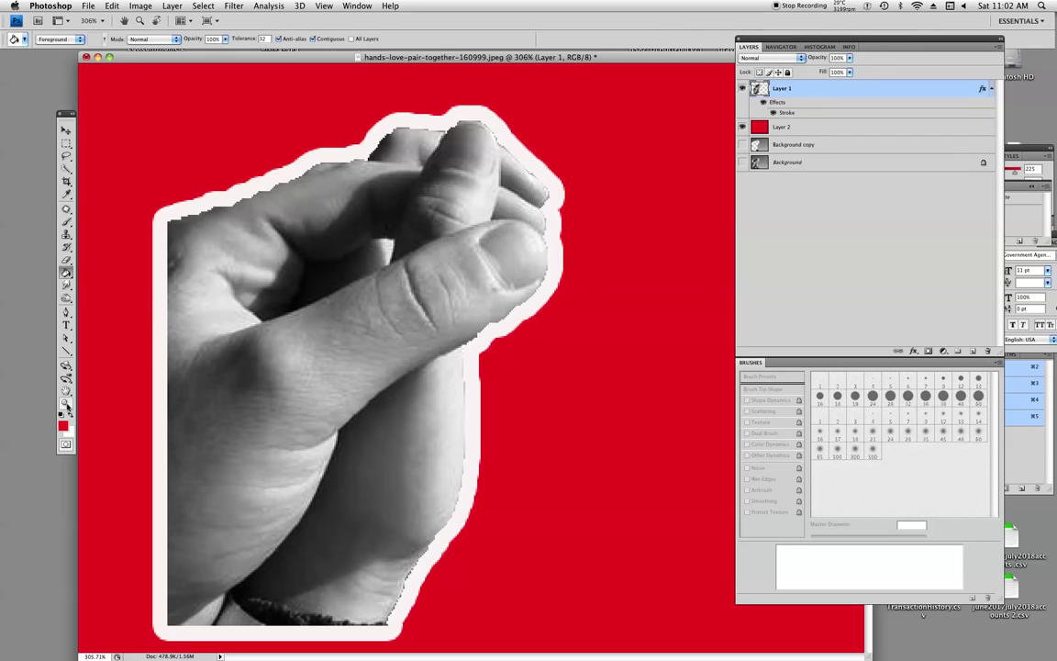
{"action": "key", "text": "z"}
{"action": "left_click", "coordinate": [211, 277], "text": "alt"}
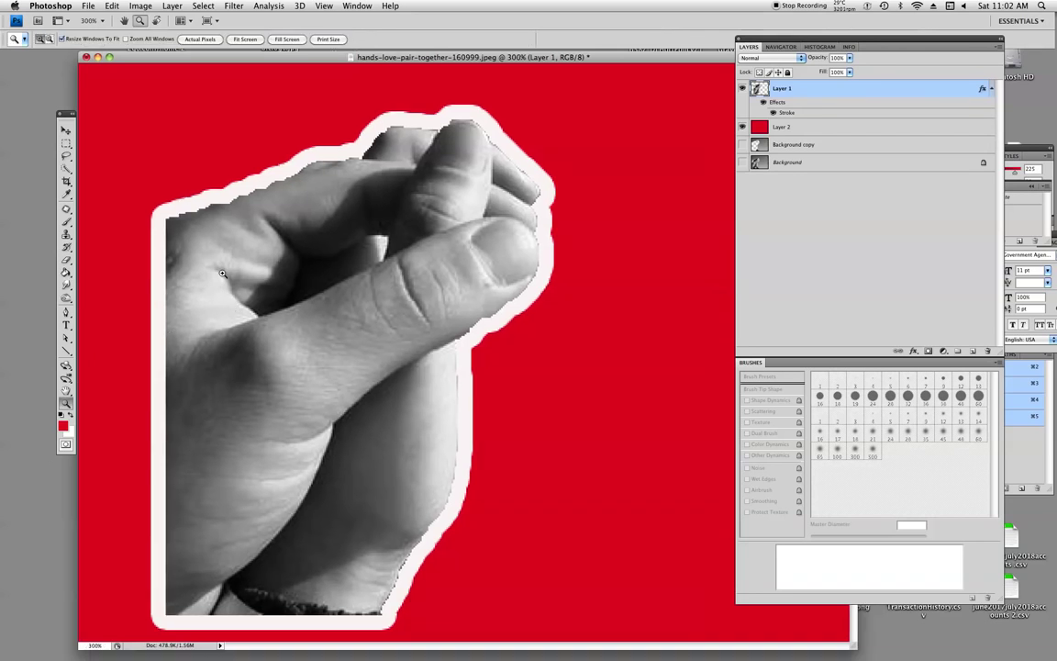